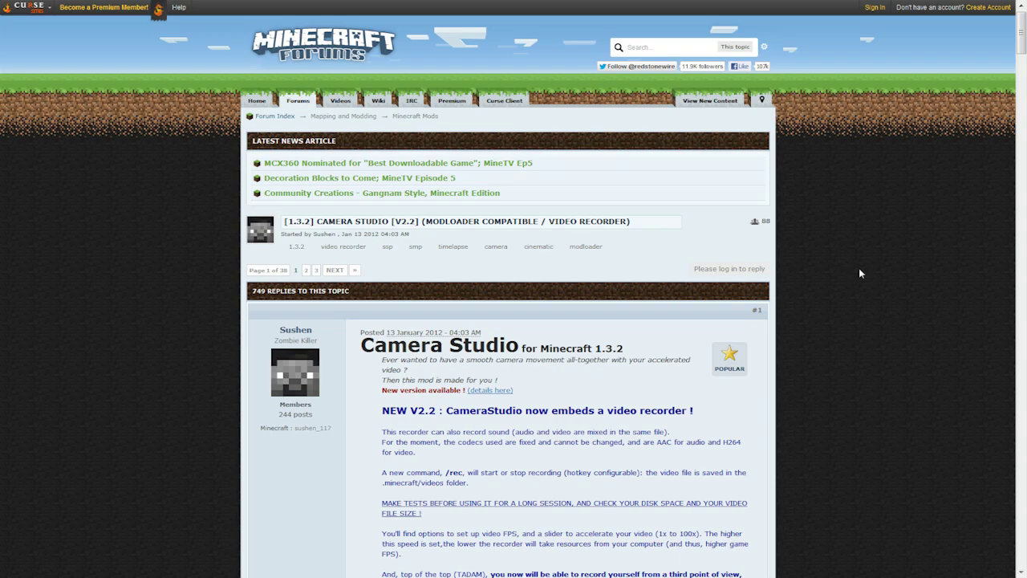
- Scroll the Camera Studio forum post down to the V2.2 download links for Minecraft 1.3.2
{"action": "scroll", "coordinate": [860, 271], "scroll_direction": "down", "scroll_amount": 2}
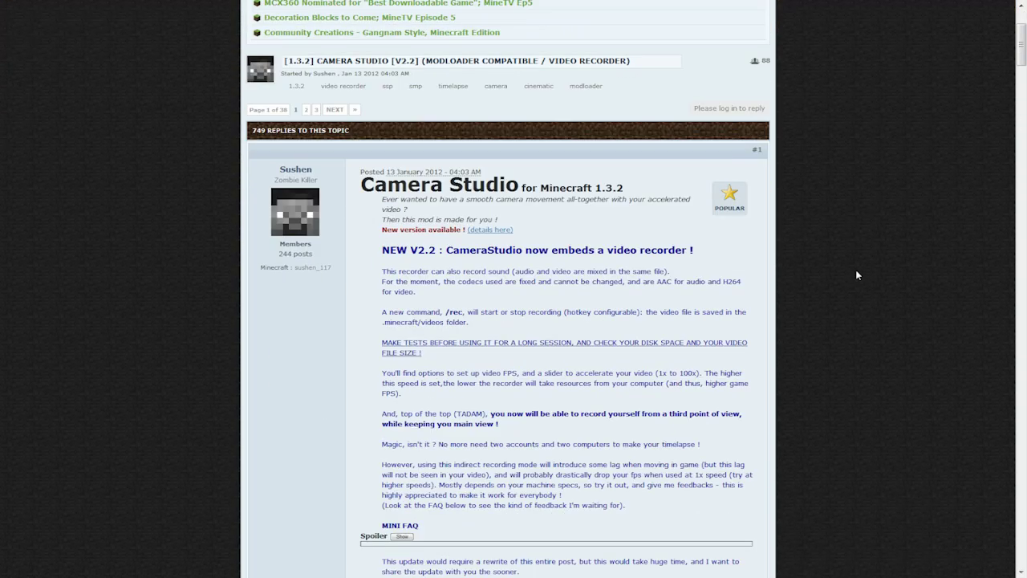
{"action": "scroll", "coordinate": [851, 276], "scroll_direction": "down", "scroll_amount": 10}
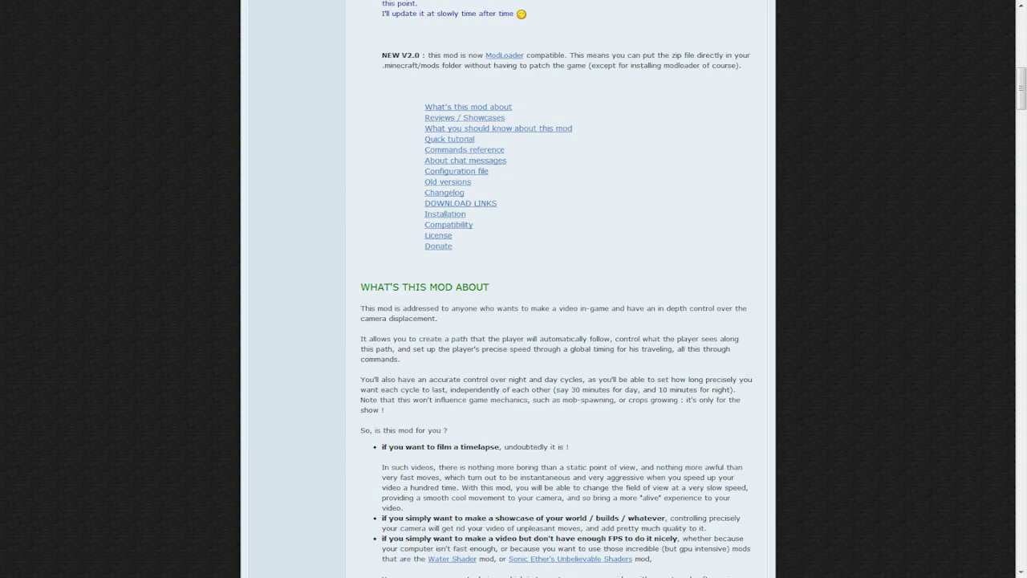
{"action": "scroll", "coordinate": [553, 314], "scroll_direction": "down", "scroll_amount": 10}
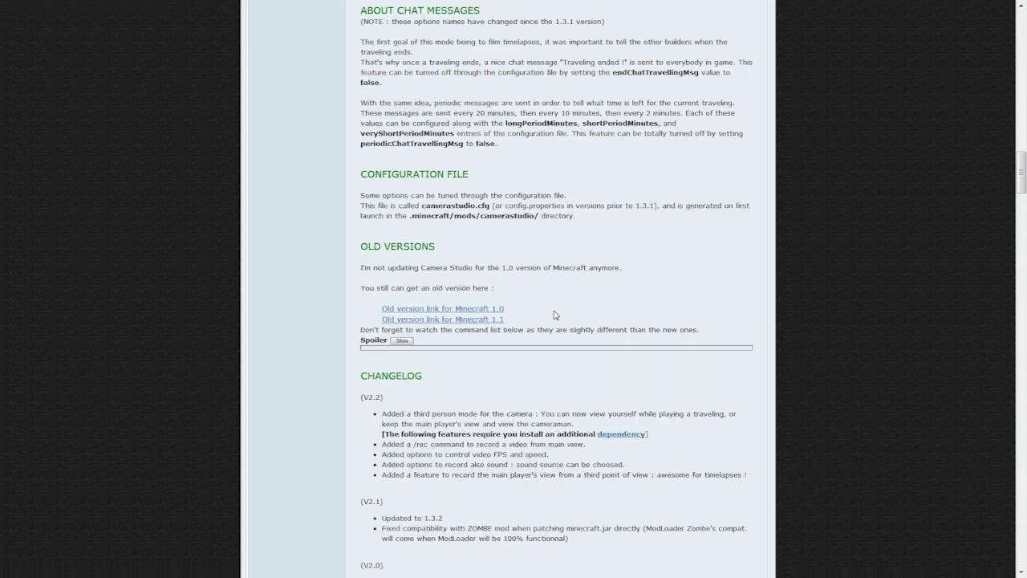
{"action": "scroll", "coordinate": [554, 315], "scroll_direction": "down", "scroll_amount": 3}
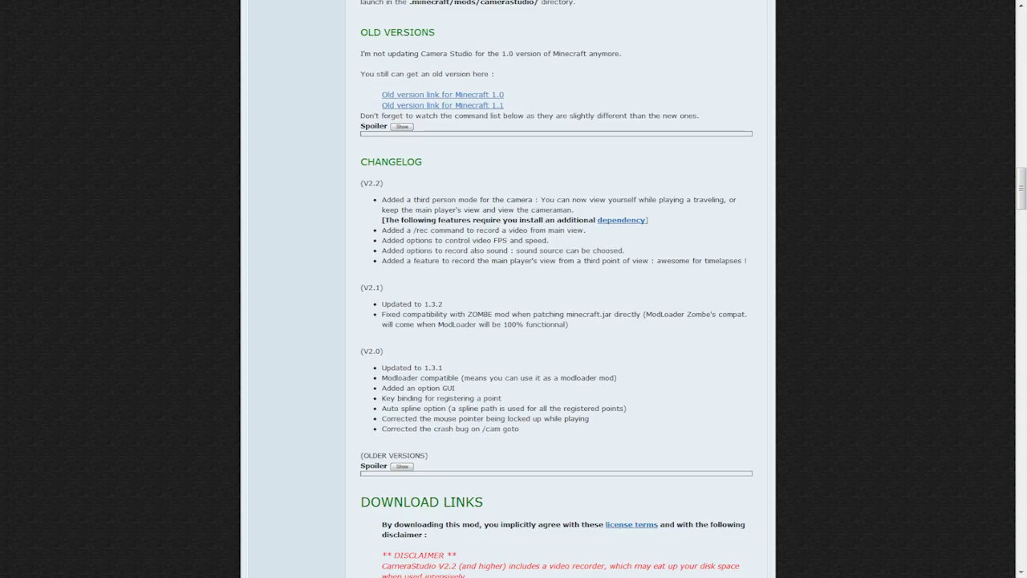
{"action": "scroll", "coordinate": [554, 314], "scroll_direction": "down", "scroll_amount": 3}
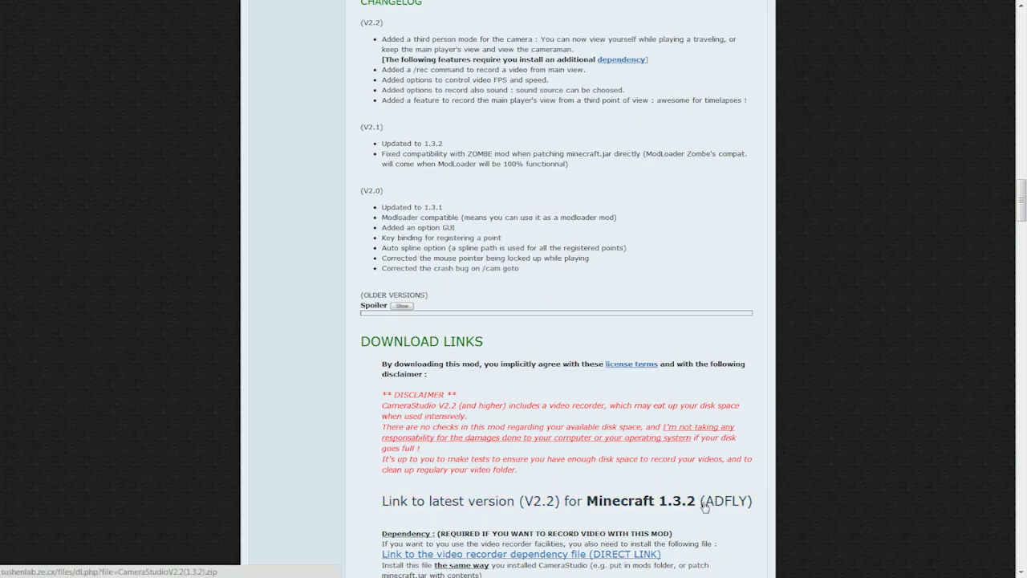
{"action": "scroll", "coordinate": [704, 507], "scroll_direction": "down", "scroll_amount": 3}
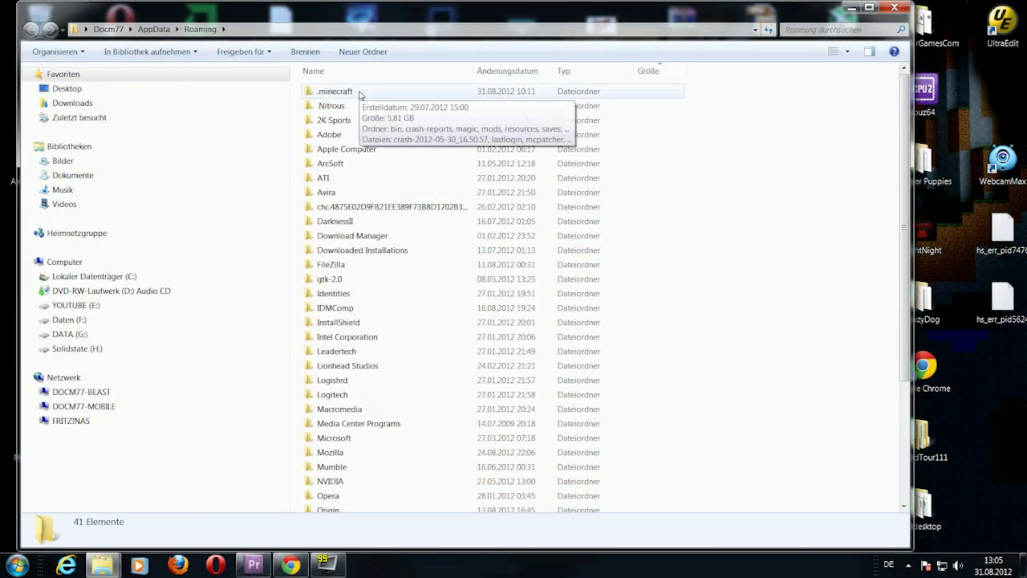
- Open minecraft.jar from the .minecraft\bin folder as an archive with 7-Zip
{"action": "double_click", "coordinate": [359, 93]}
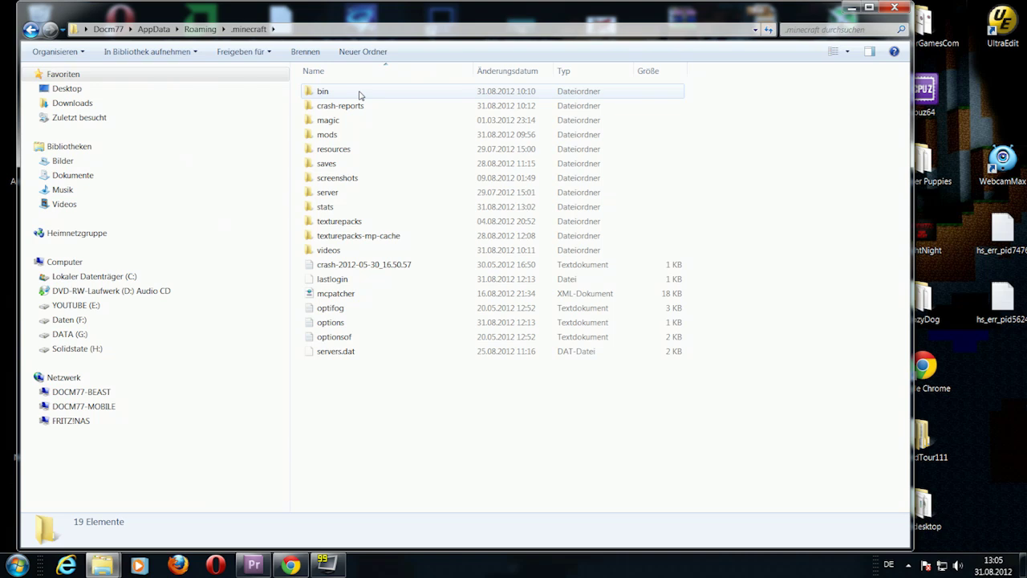
{"action": "double_click", "coordinate": [359, 94]}
{"action": "right_click", "coordinate": [343, 178]}
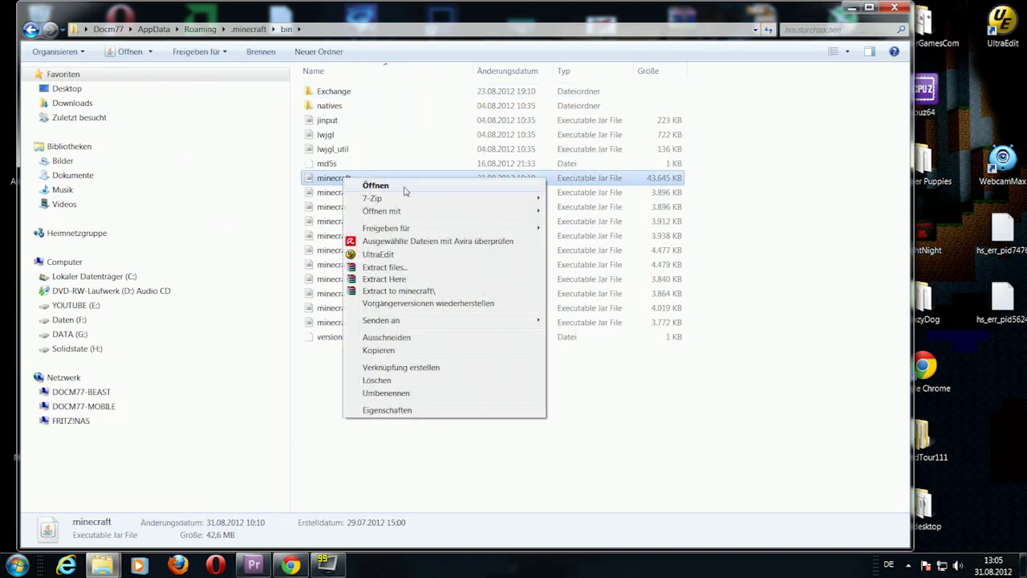
{"action": "mouse_move", "coordinate": [406, 201]}
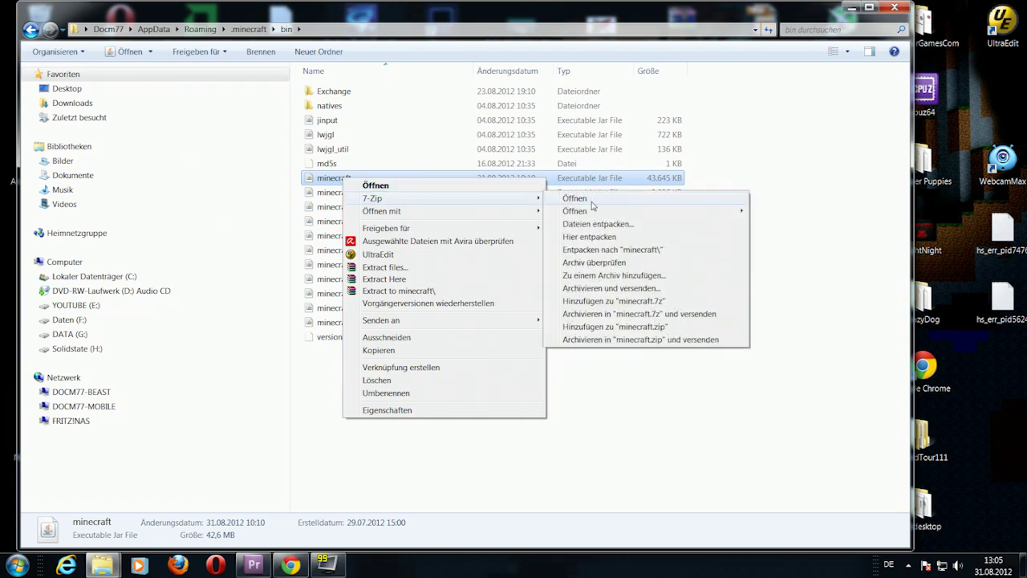
{"action": "left_click", "coordinate": [575, 198]}
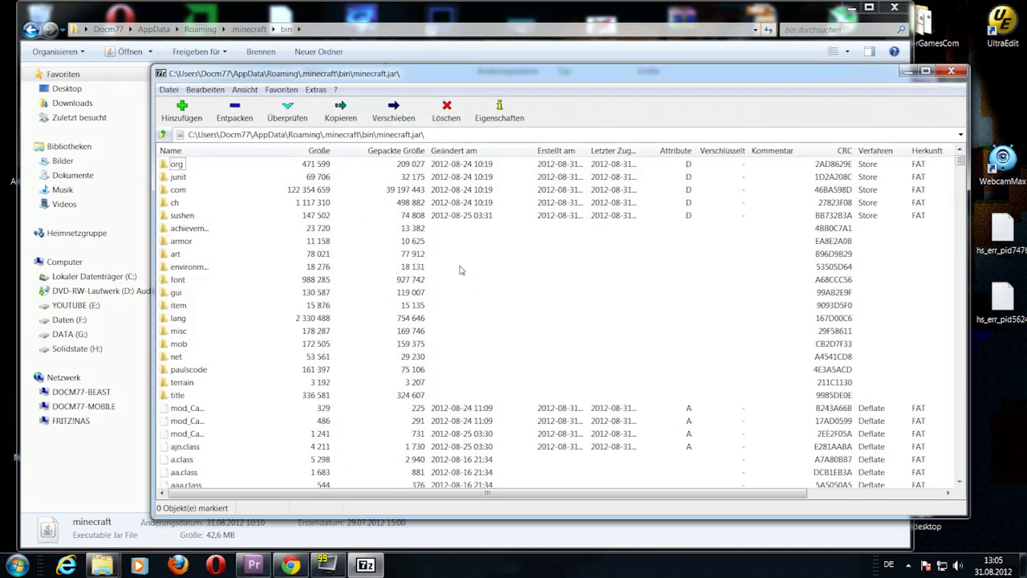
- Copy the sushen folder, ajn.class and mod_CameraStudio class file into minecraft.jar
{"action": "left_click_drag", "start_coordinate": [545, 77], "coordinate": [488, 58]}
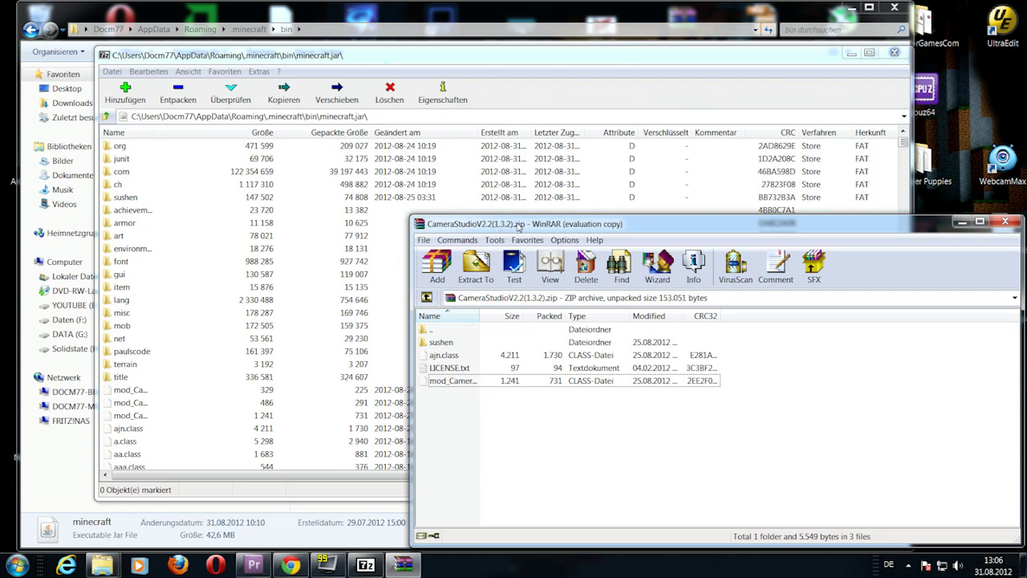
{"action": "left_click", "coordinate": [453, 383]}
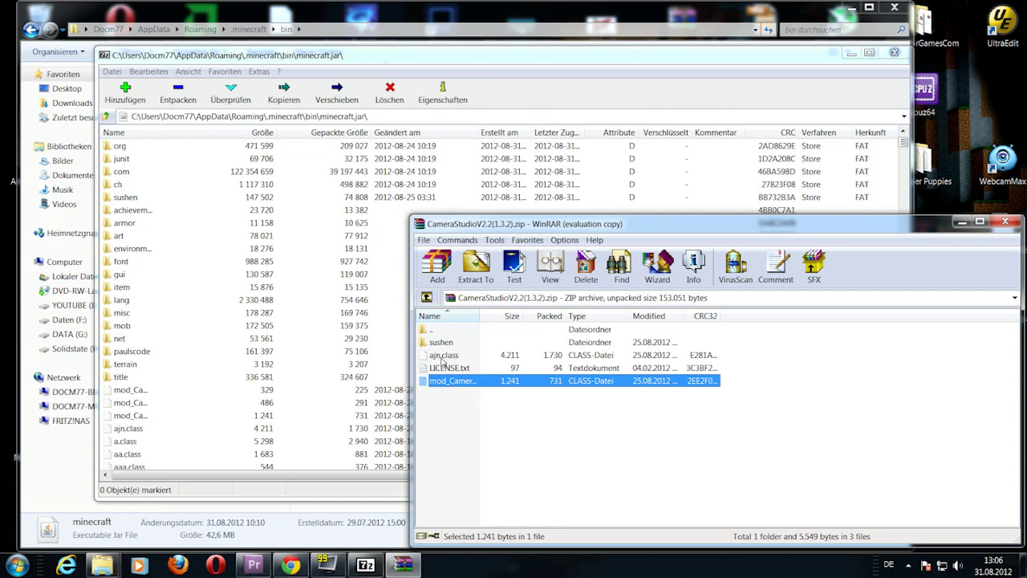
{"action": "left_click", "coordinate": [447, 358]}
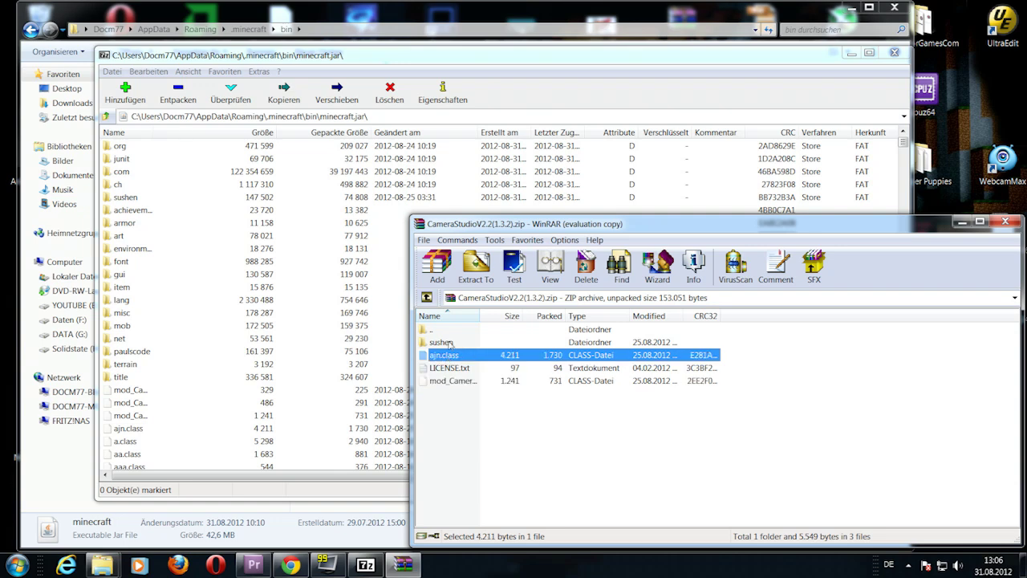
{"action": "left_click", "coordinate": [451, 345]}
{"action": "left_click", "coordinate": [449, 360], "text": "ctrl"}
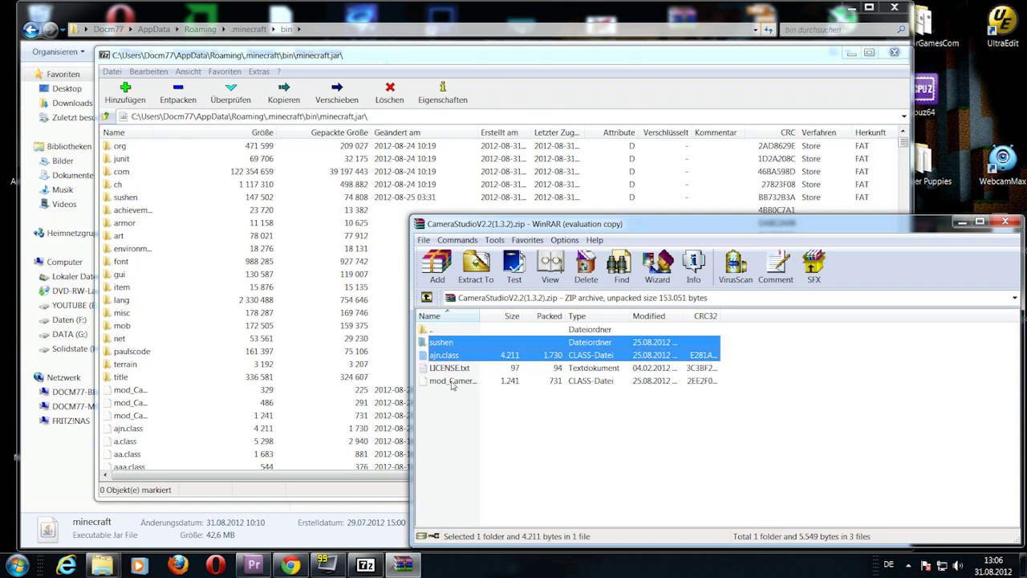
{"action": "left_click", "coordinate": [451, 382], "text": "ctrl"}
{"action": "left_click_drag", "start_coordinate": [447, 347], "coordinate": [164, 409]}
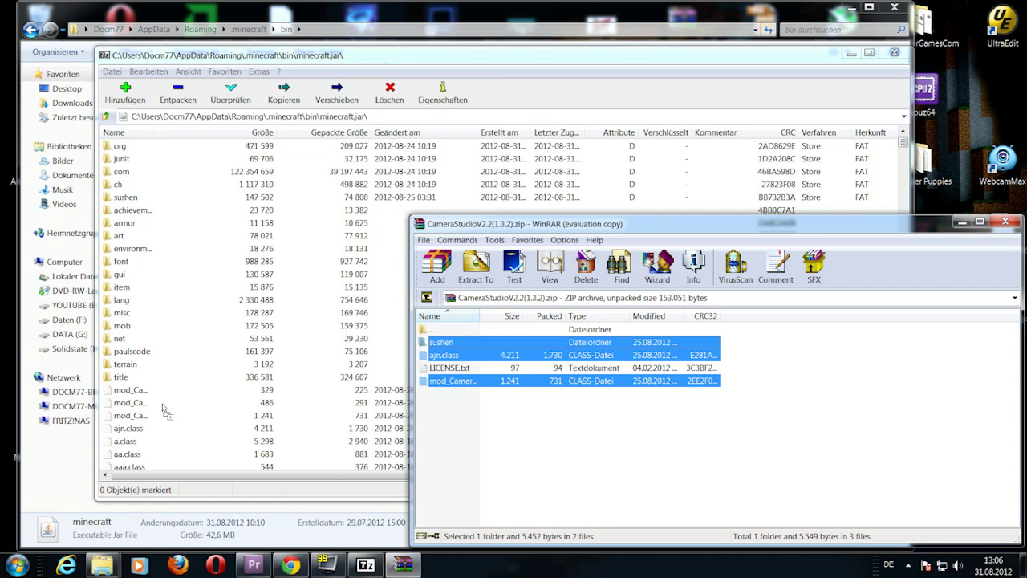
{"action": "left_click_drag", "start_coordinate": [165, 411], "coordinate": [143, 289]}
- Close the Camera Studio zip, the minecraft.jar archive and the Explorer window
{"action": "left_click", "coordinate": [1005, 221]}
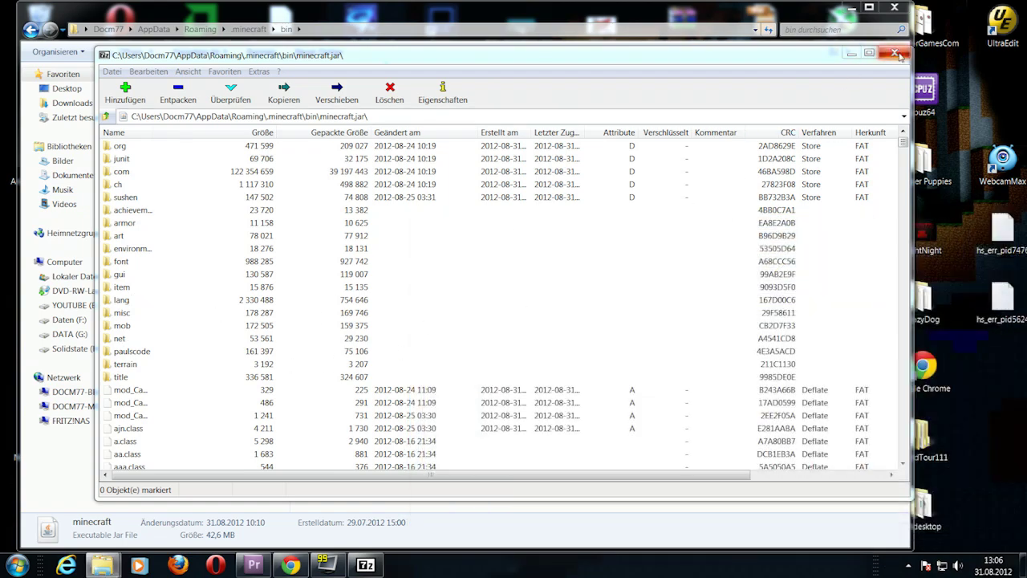
{"action": "left_click", "coordinate": [897, 55]}
{"action": "left_click", "coordinate": [892, 8]}
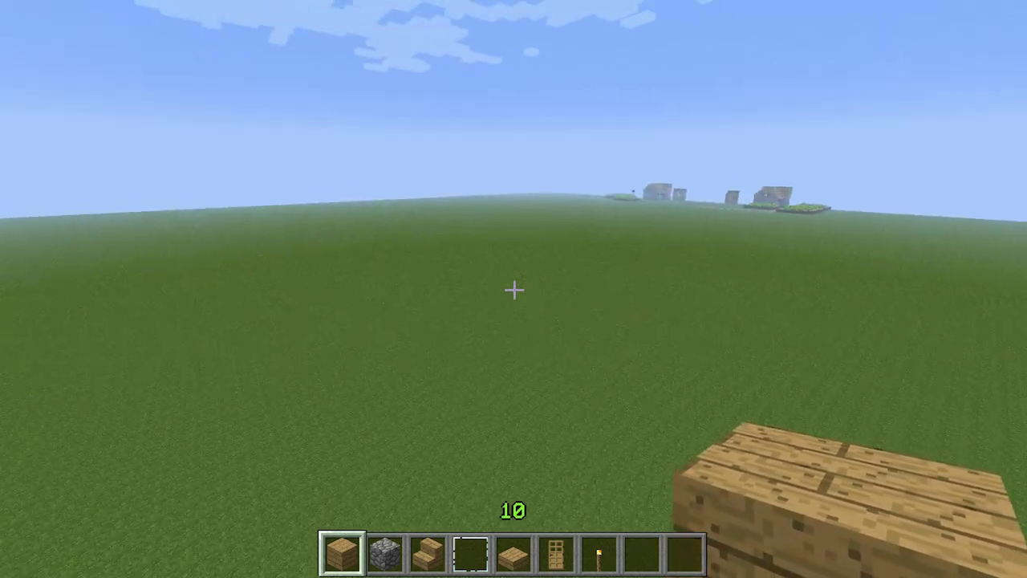
- Switch to third-person view and back, then pause the flat world to the Game menu
{"action": "key", "text": "F5"}
{"action": "key", "text": "F5"}
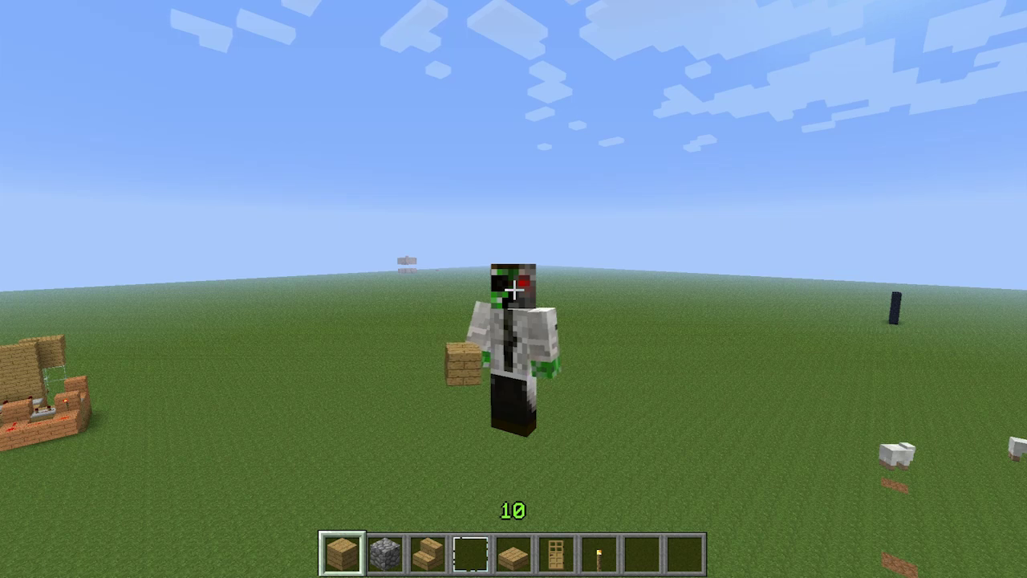
{"action": "key", "text": "F5"}
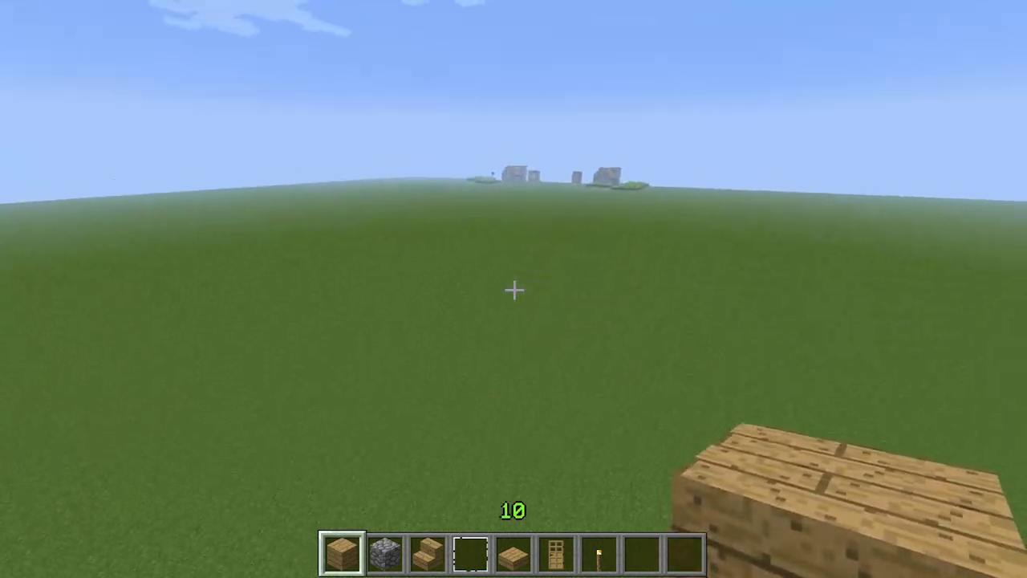
{"action": "key", "text": "Escape"}
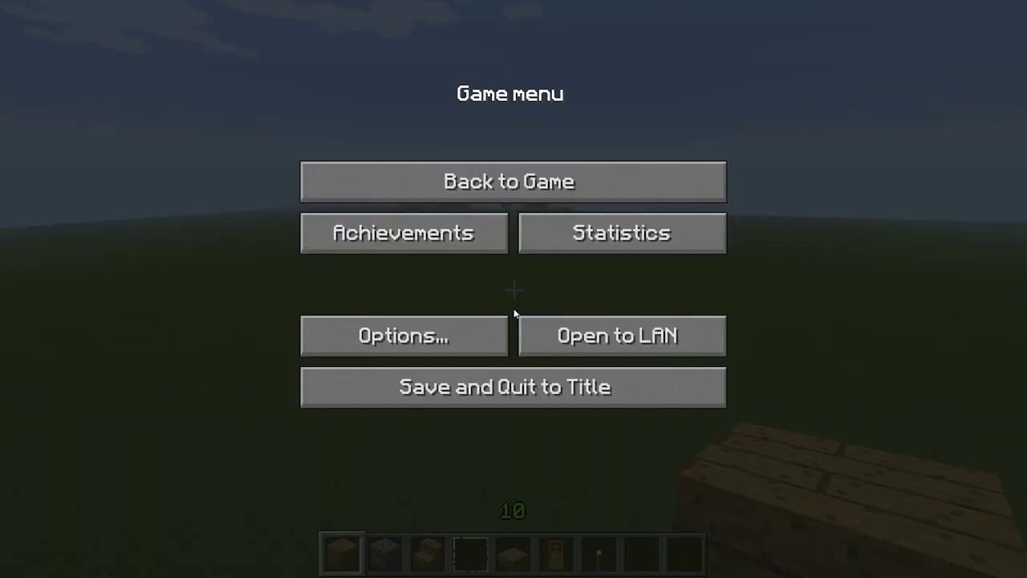
- Start a LAN world with Creative game mode and cheats allowed, then walk forward
{"action": "left_click", "coordinate": [651, 340]}
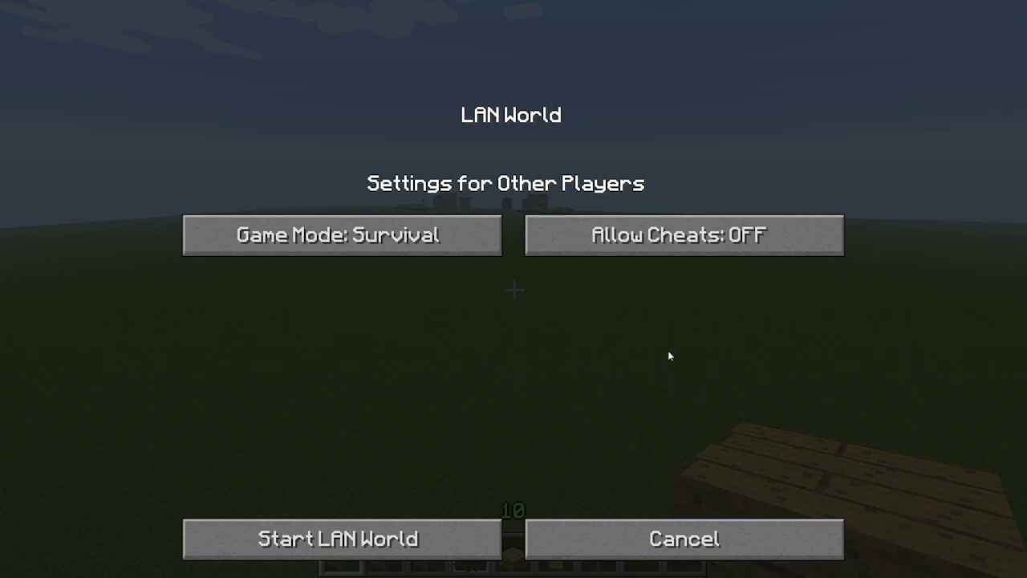
{"action": "left_click", "coordinate": [433, 241]}
{"action": "left_click", "coordinate": [718, 248]}
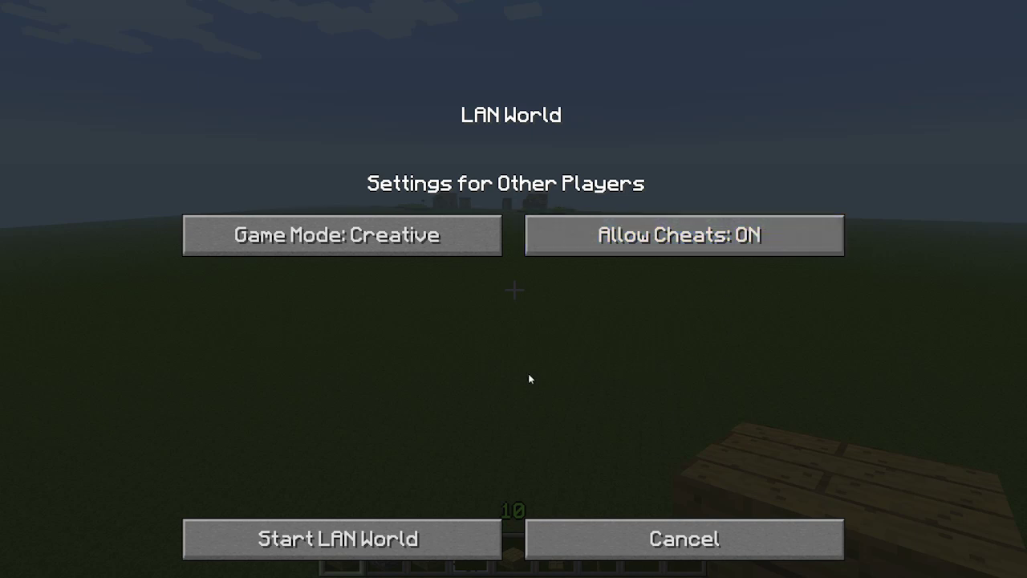
{"action": "left_click", "coordinate": [377, 546]}
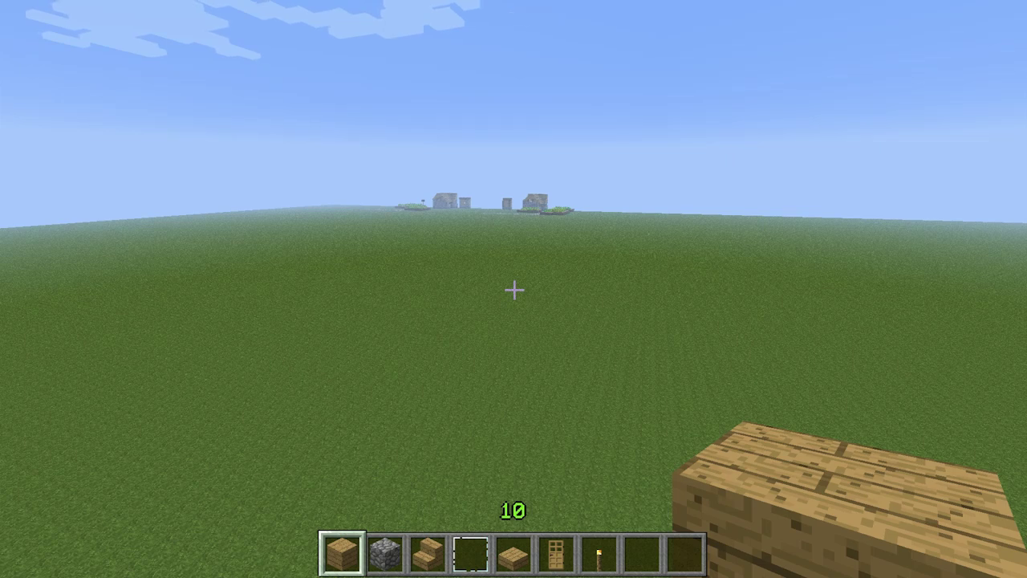
{"action": "key", "text": "w"}
{"action": "key", "text": "w"}
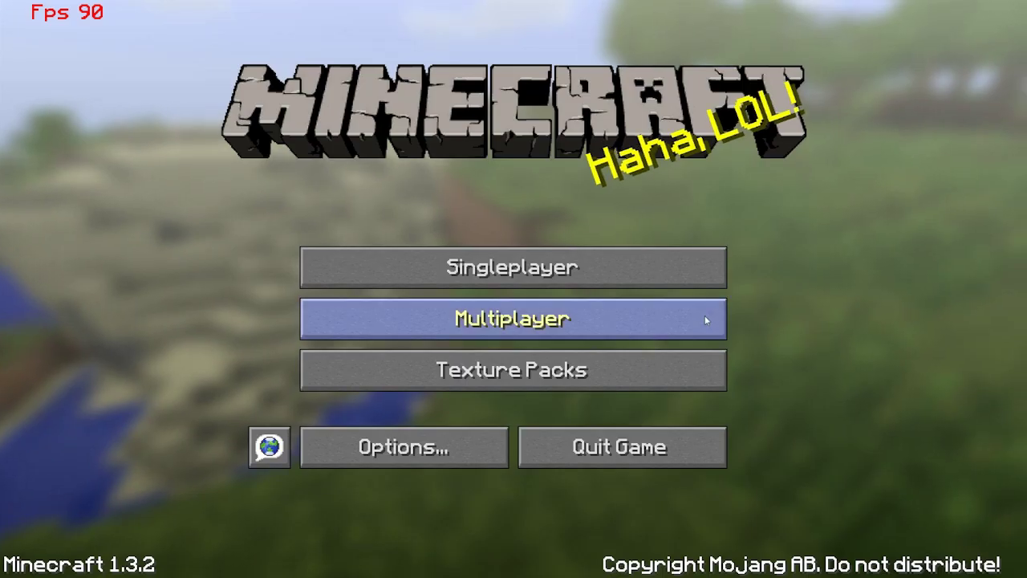
- Join the LAN World from the second client's Multiplayer list
{"action": "left_click", "coordinate": [704, 315]}
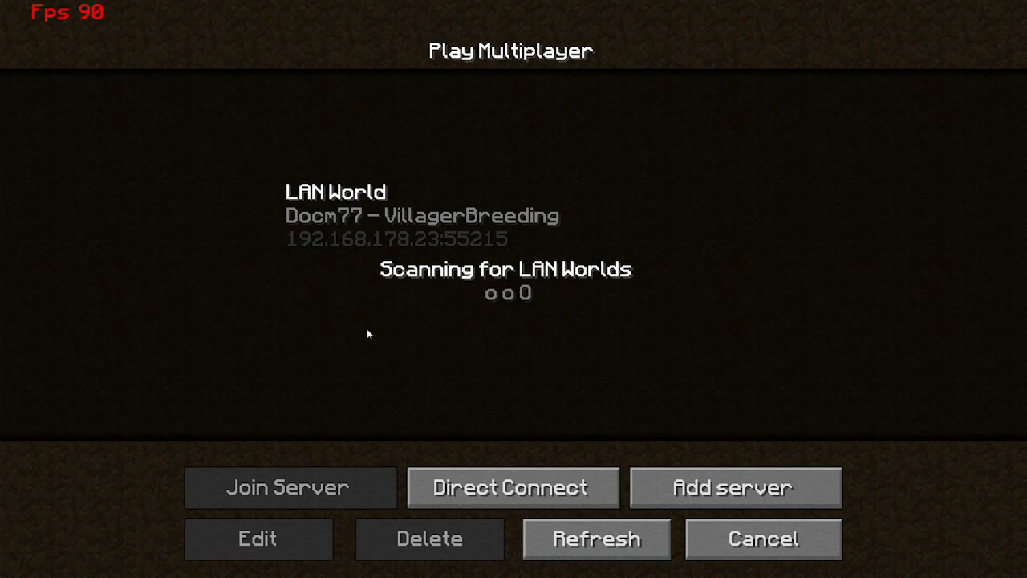
{"action": "double_click", "coordinate": [458, 227]}
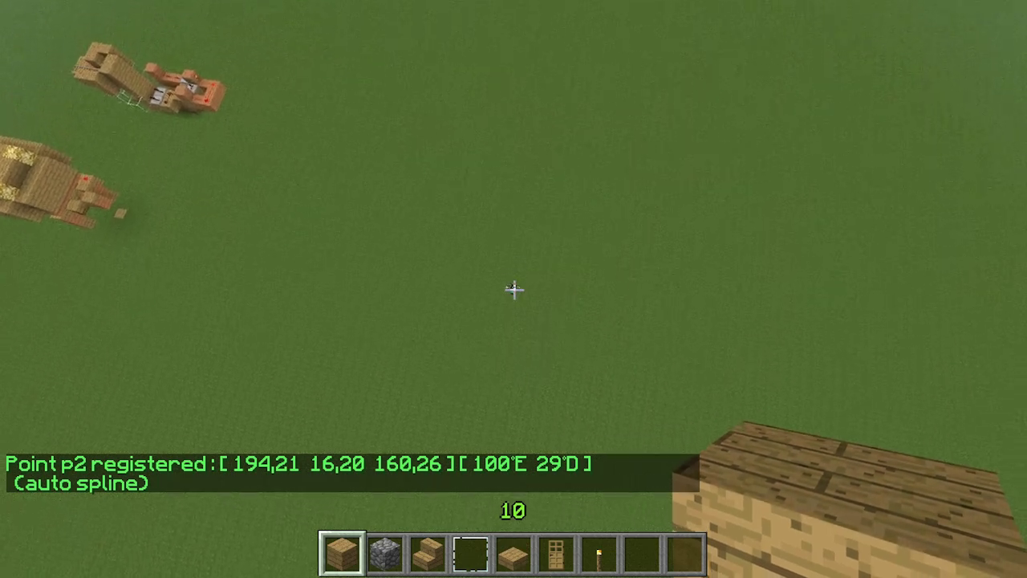
- Register camera point p3 high above the ground and enter /cam start 15s in chat
{"action": "right_click", "coordinate": [513, 289]}
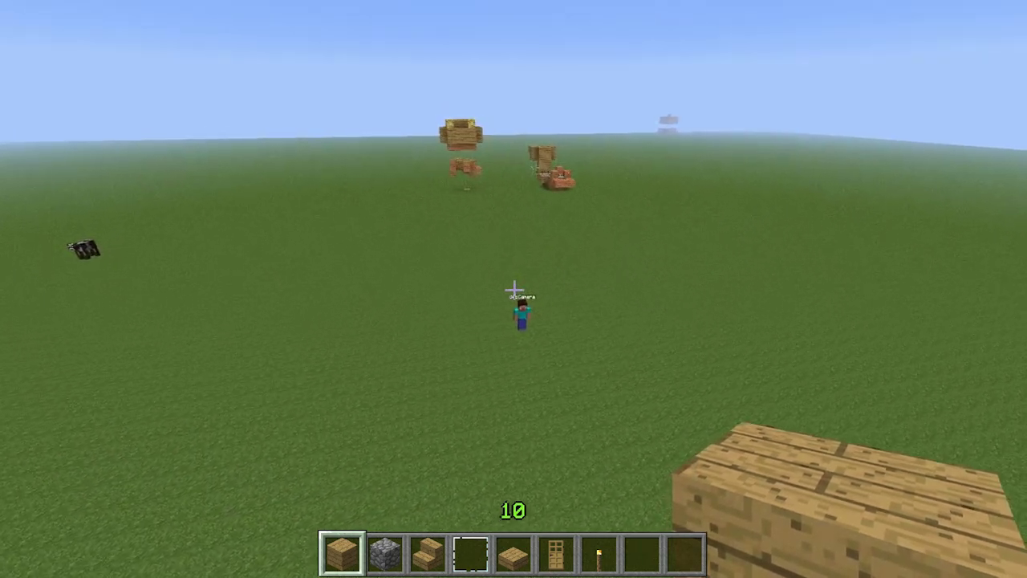
{"action": "key", "text": "t"}
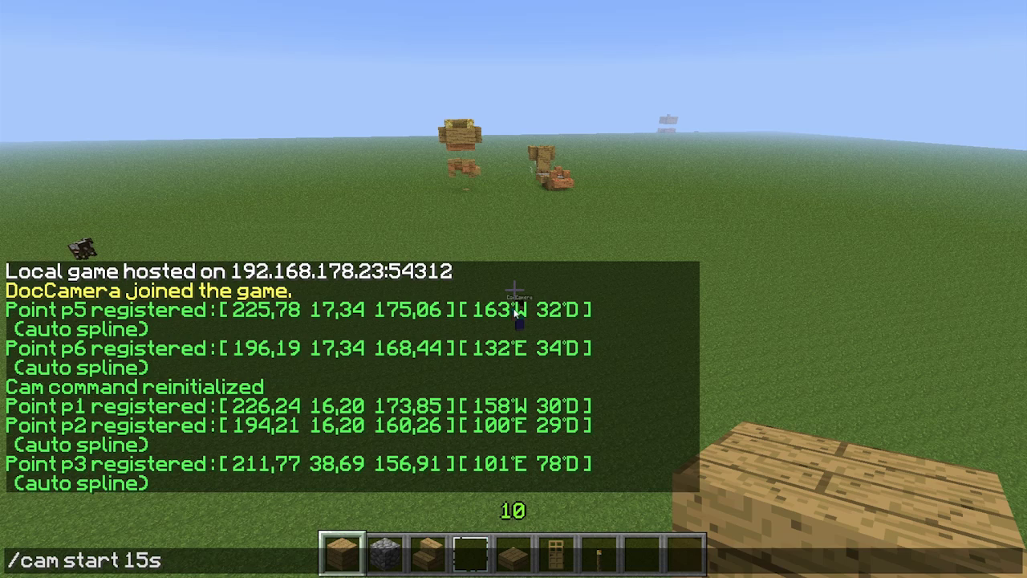
- Run the 15-second camera travel, then clear the camera points with /cam clear
{"action": "key", "text": "Return"}
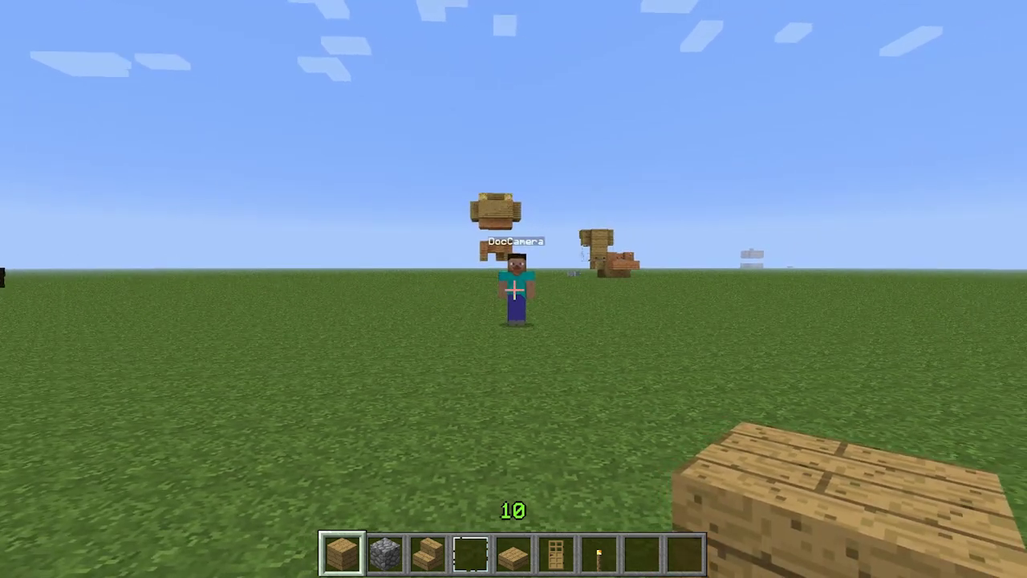
{"action": "key", "text": "t"}
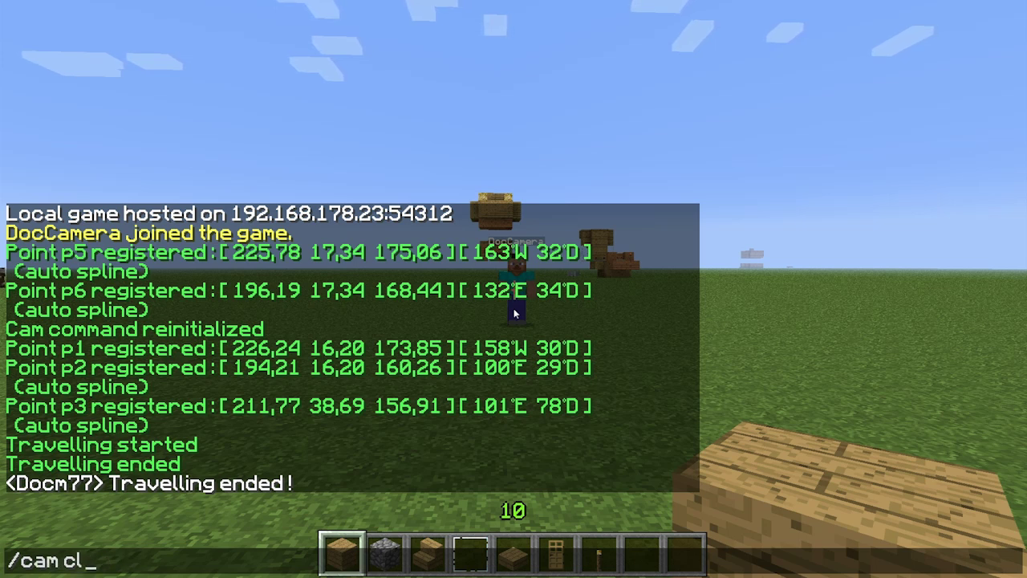
{"action": "key", "text": "Return"}
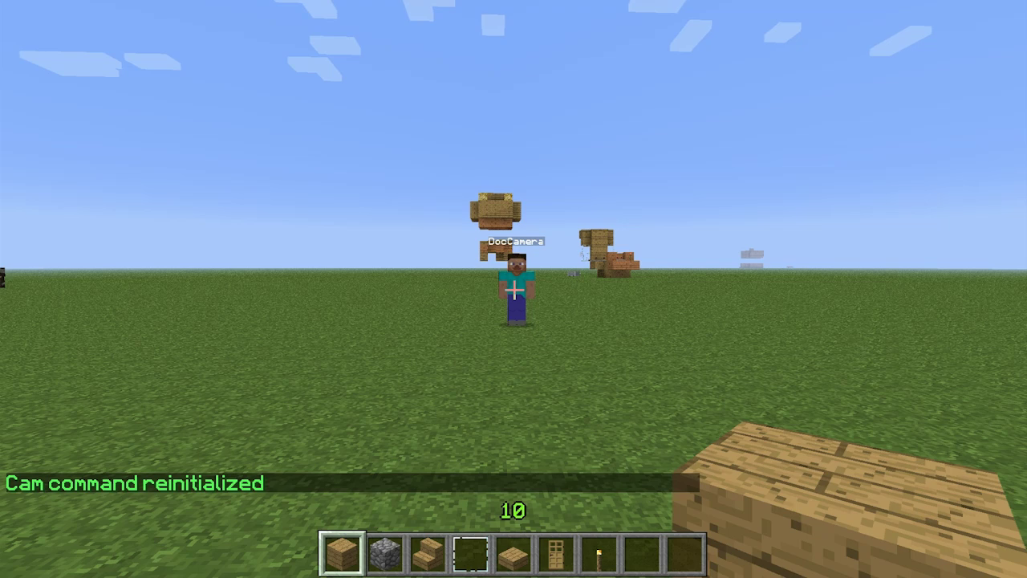
- Walk forward and back, then open the Camera Studio options on the Cam command tab
{"action": "key", "text": "w"}
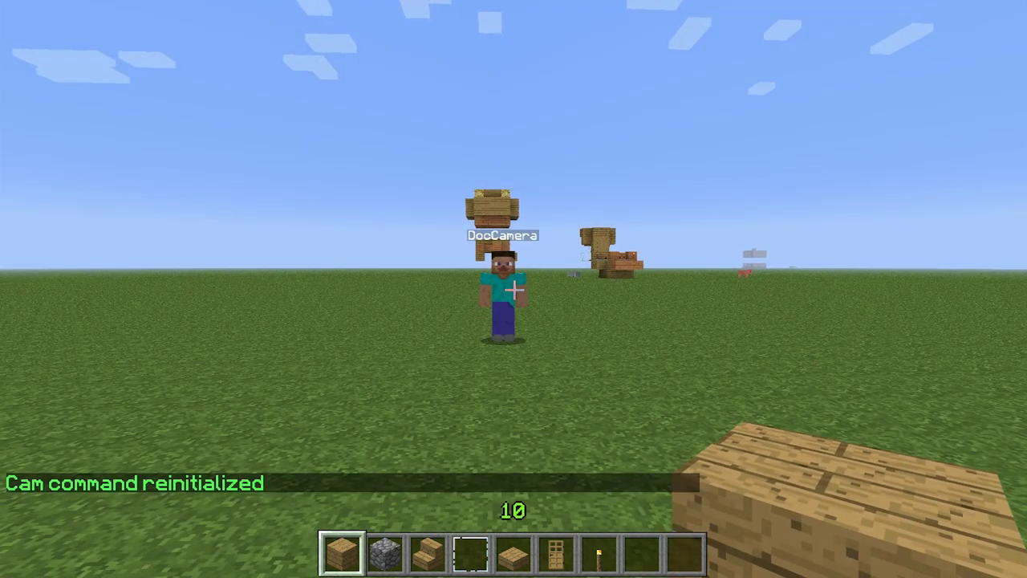
{"action": "key", "text": "s"}
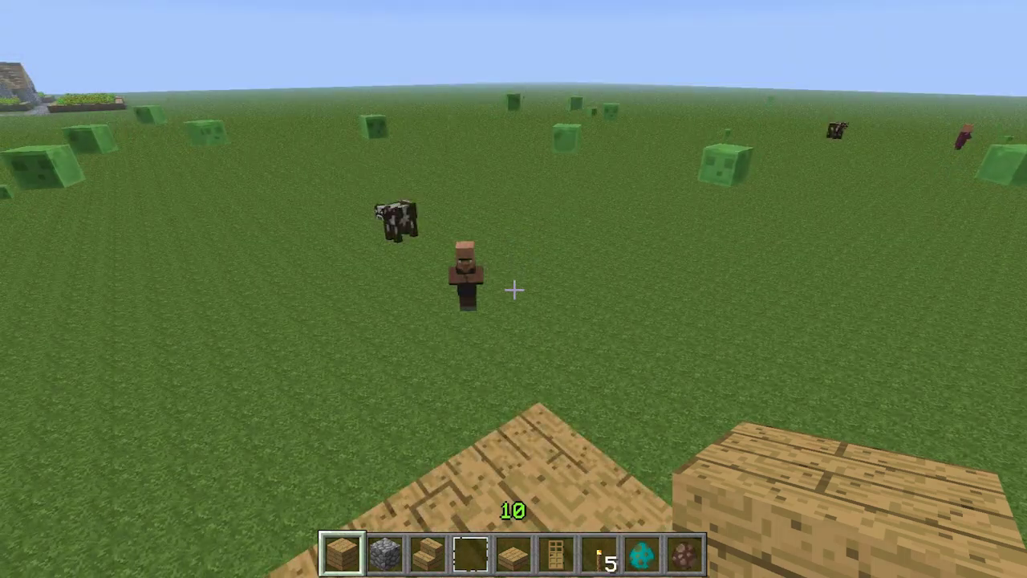
{"action": "key", "text": "o"}
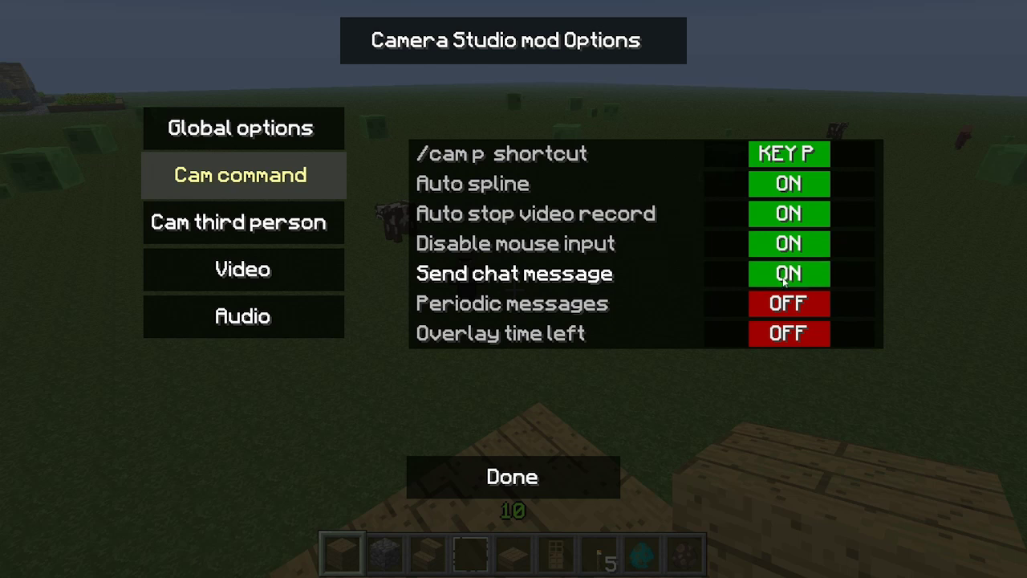
- Close the Camera Studio options with Done, then hide and restore the HUD with F1
{"action": "left_click", "coordinate": [537, 479]}
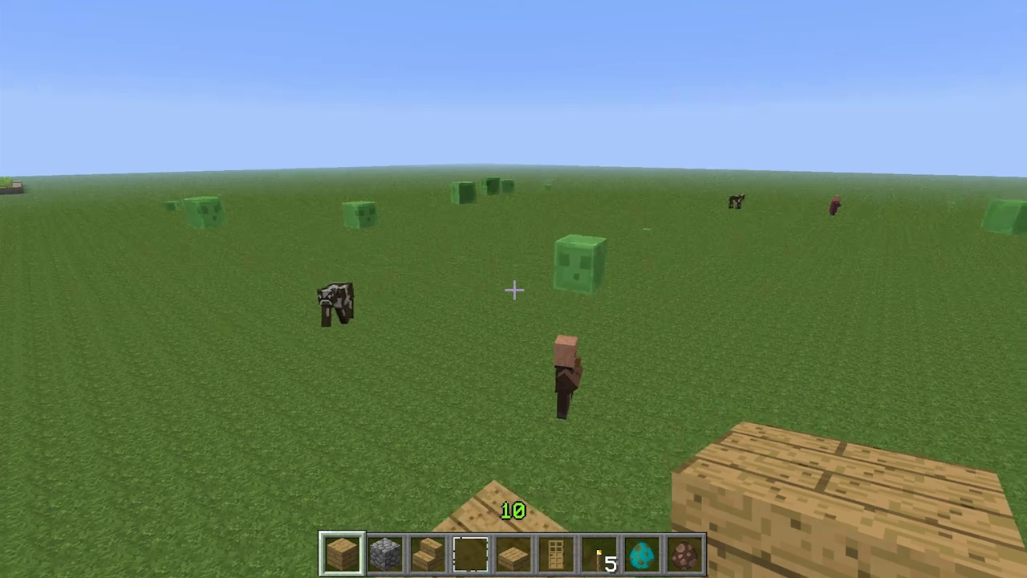
{"action": "key", "text": "F1"}
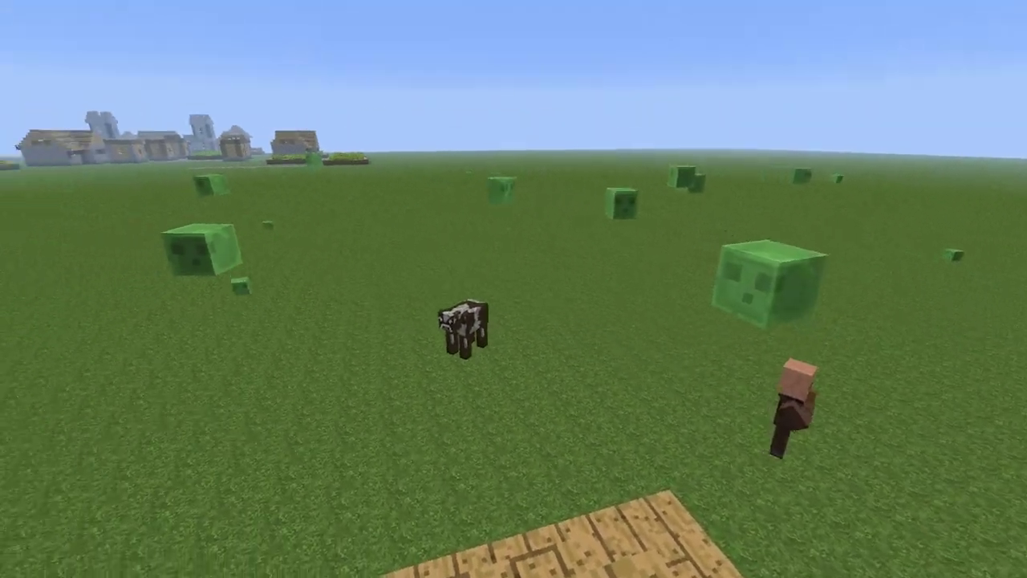
{"action": "key", "text": "F1"}
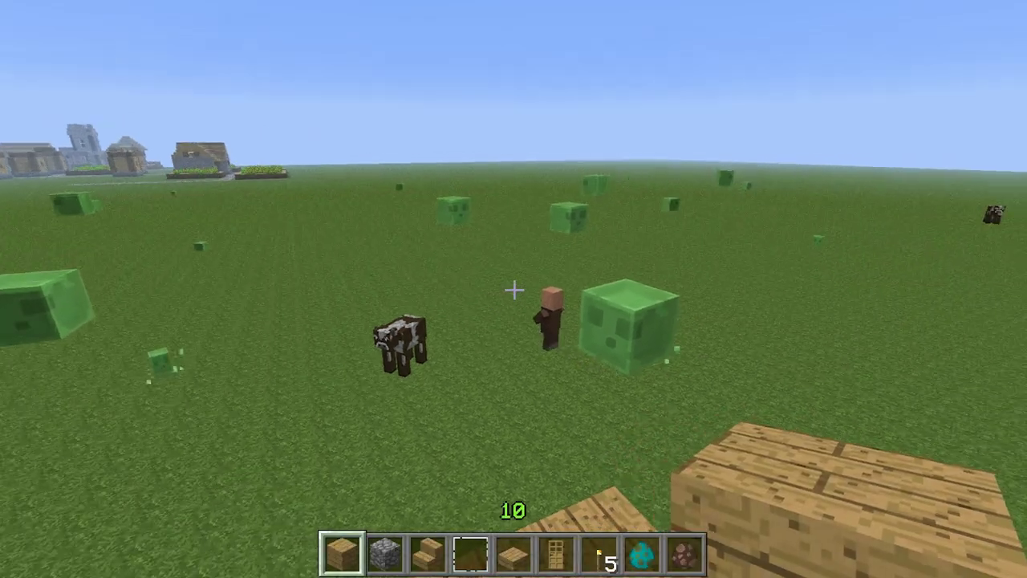